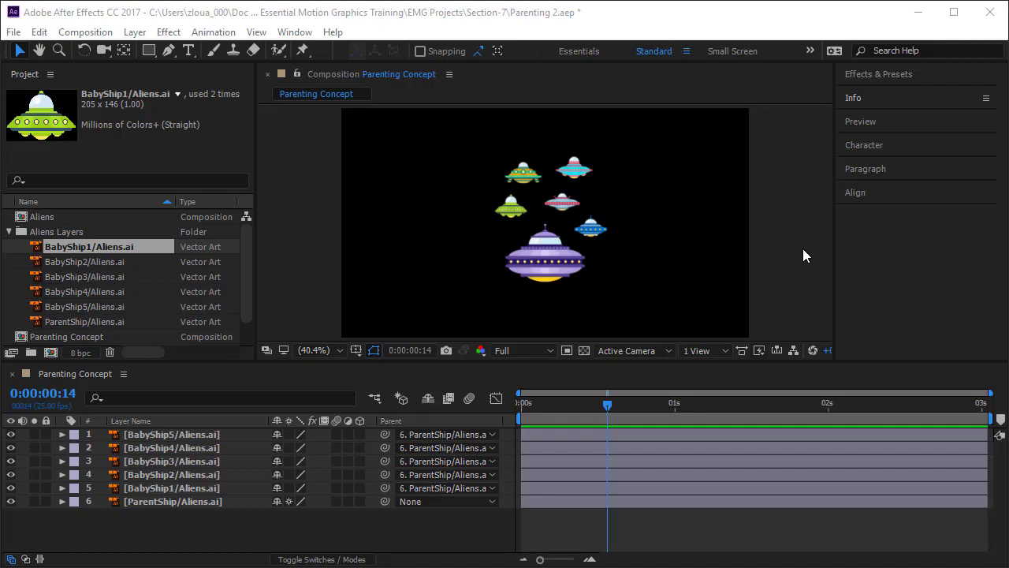
Keyframe the purple ParentShip's Position at 0:00:00:00, moving it to the lower-left of the frame at about 241.6, 567.8.
left_click(530, 255)
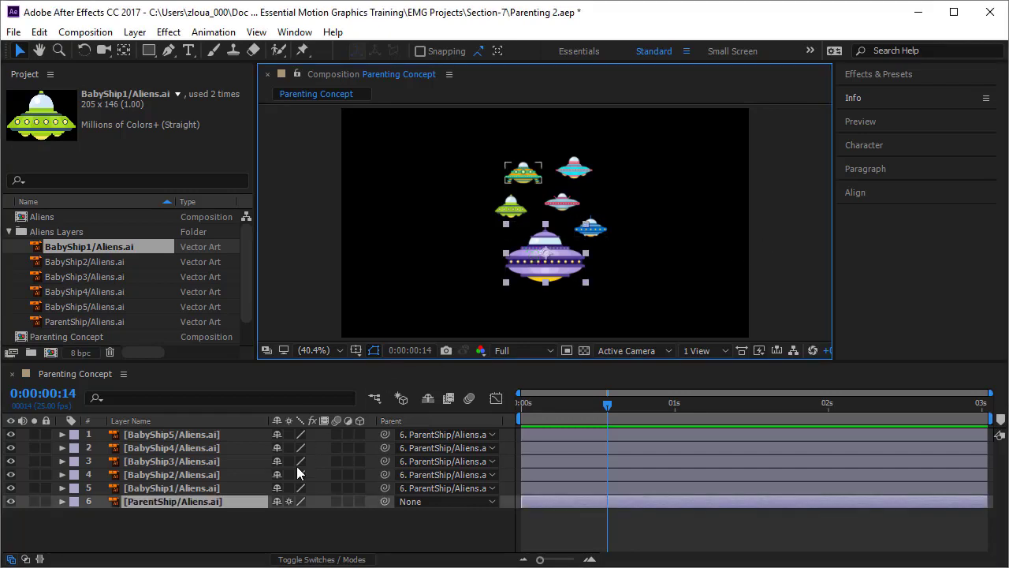
key("p")
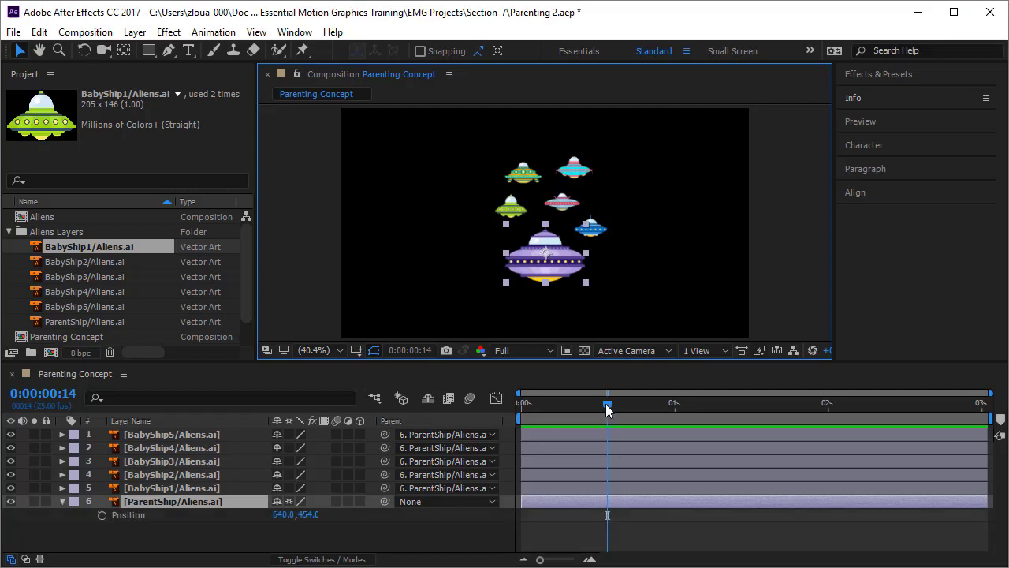
key("Home")
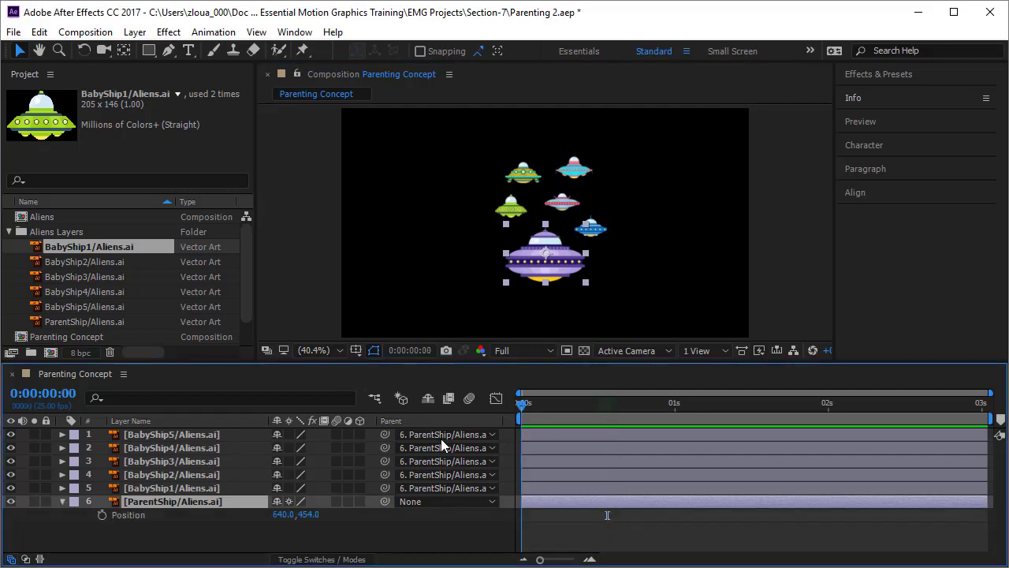
left_click(103, 515)
left_click_drag(547, 255, 420, 291)
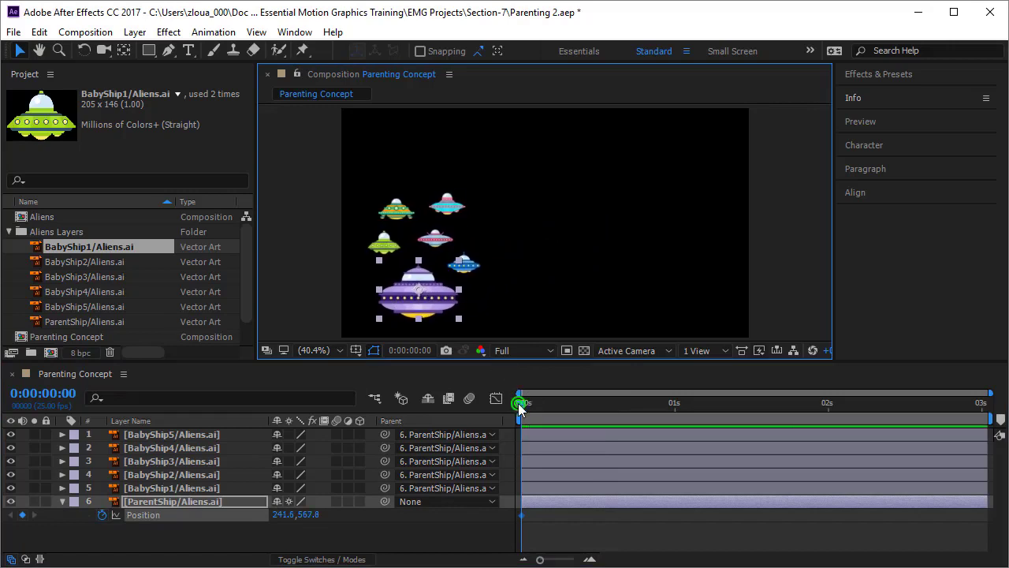
Add a ParentShip Position keyframe at 0:00:01:00 at about 550.9, 330.3 and bend the motion path between the keyframes into a curve.
left_click_drag(522, 403, 638, 404)
left_click(672, 410)
left_click_drag(420, 302, 519, 226)
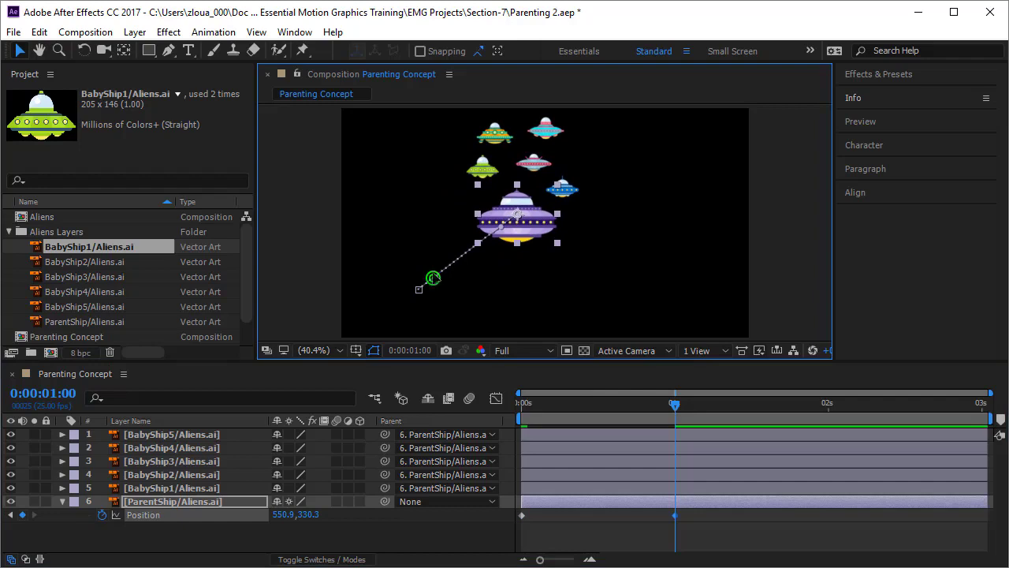
left_click_drag(419, 290, 392, 260)
left_click_drag(517, 214, 501, 264)
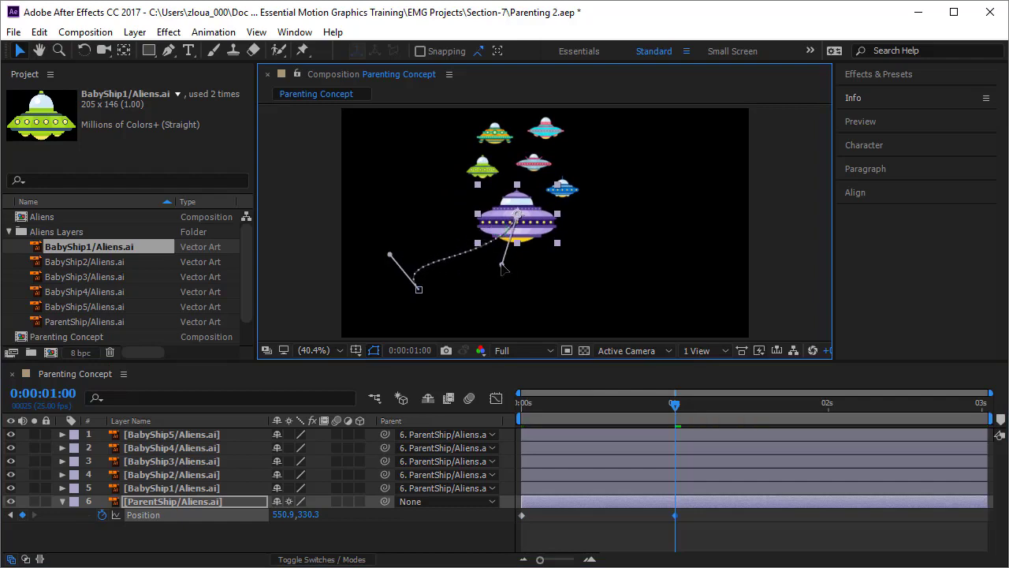
Add ParentShip Position keyframes at 0:00:02:00, lower right in the frame, and at 0:00:03:00, back near the centre at about 575.7, 468.9.
left_click(827, 404)
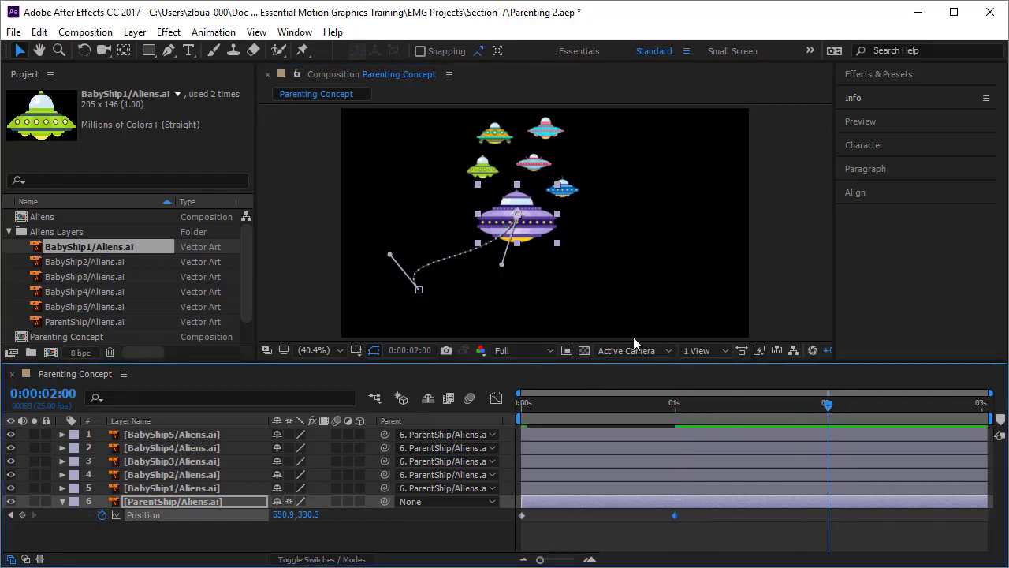
left_click_drag(544, 230, 662, 282)
left_click_drag(827, 404, 991, 425)
left_click_drag(659, 288, 544, 278)
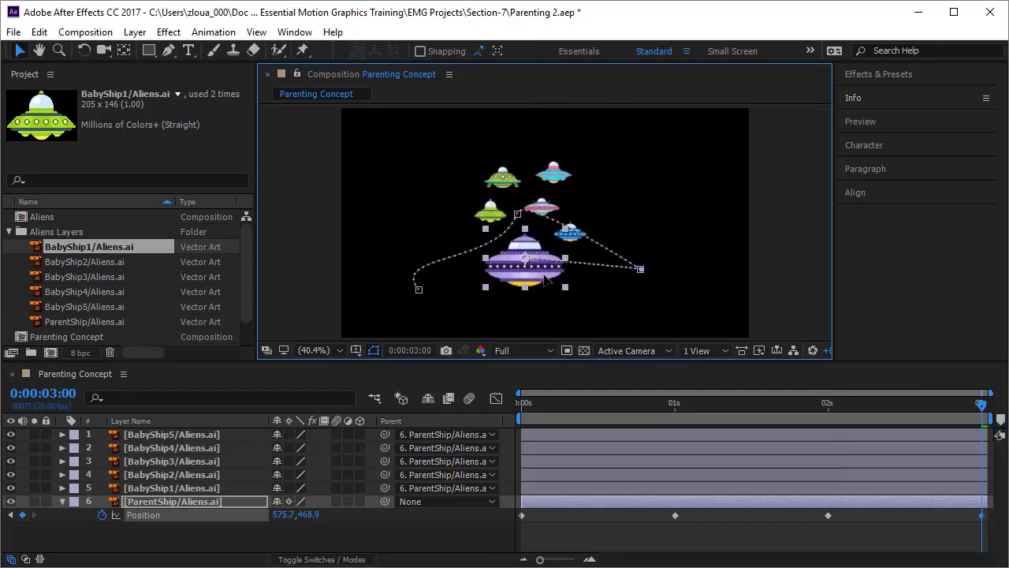
left_click(642, 269)
Preview the parent ship's animation and return to the start of the timeline.
left_click(790, 531)
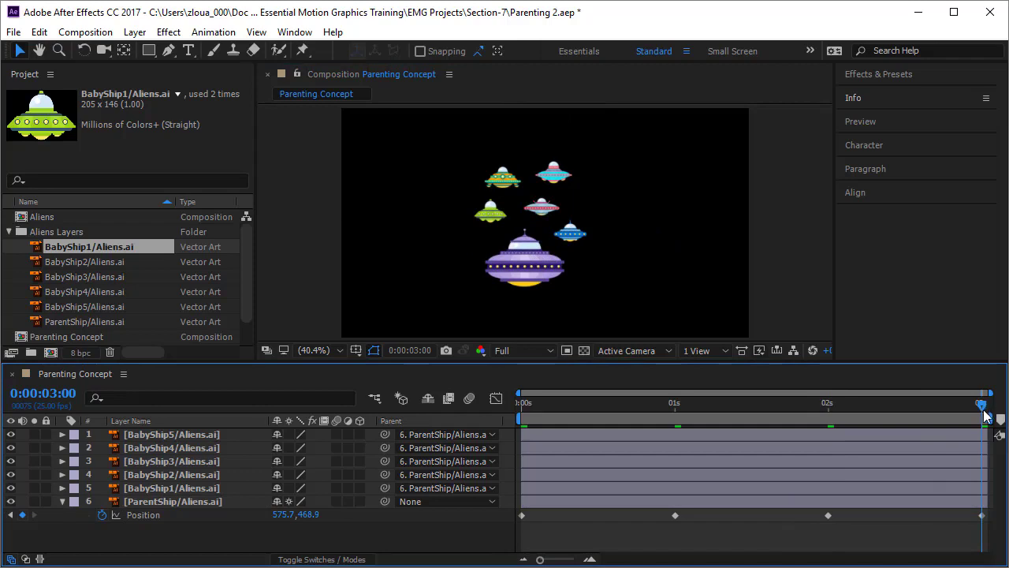
key("space")
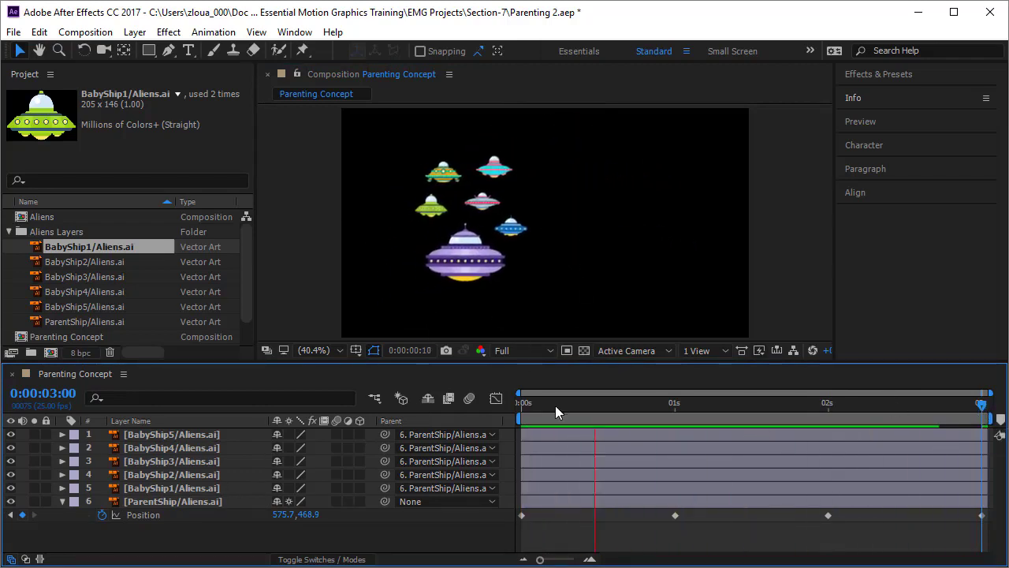
left_click_drag(528, 404, 513, 405)
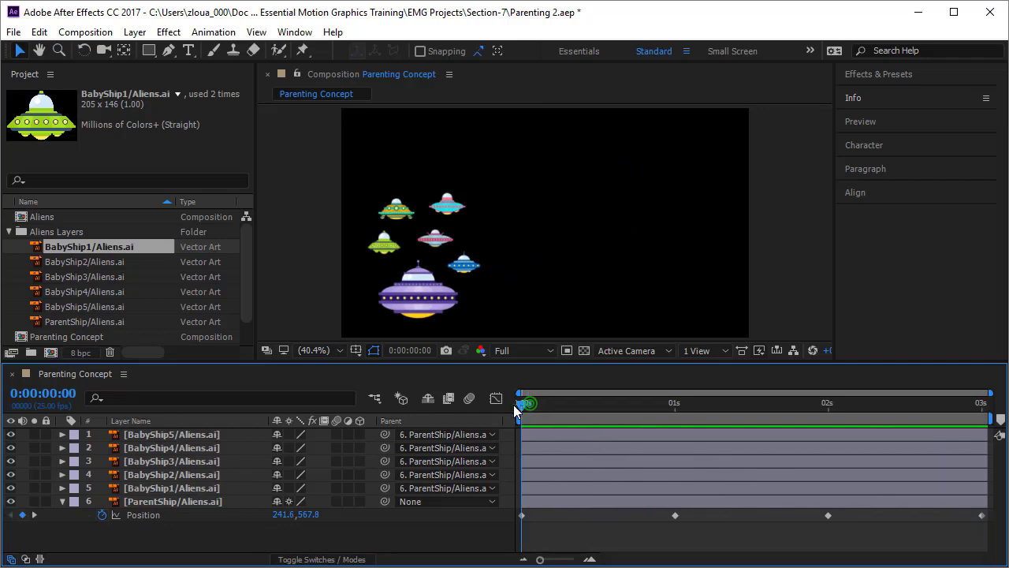
Reveal Position and Rotation for the blue BabyShip5 layer and set starting keyframes for both at 0:00:00:00.
left_click(465, 266)
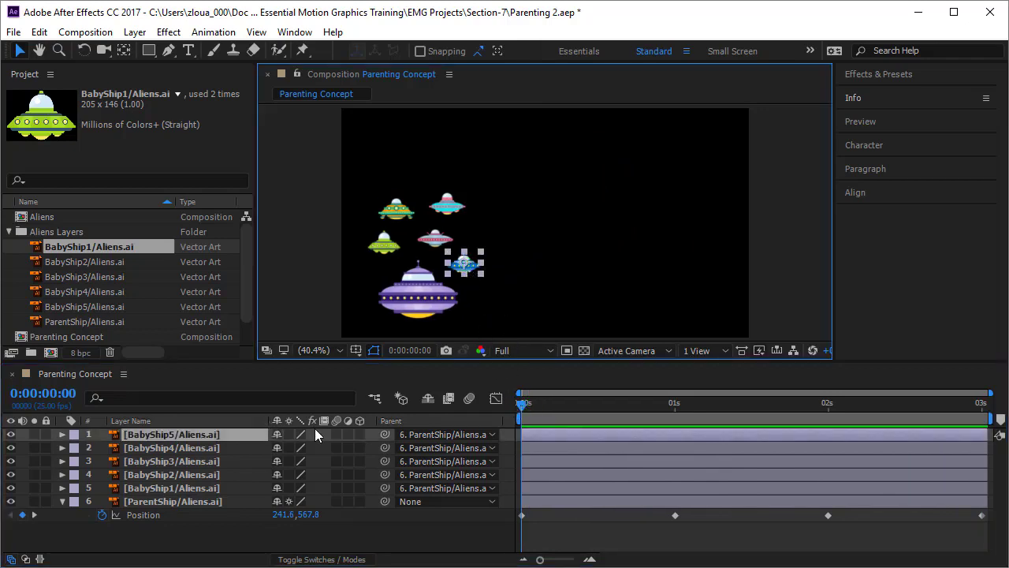
key("p")
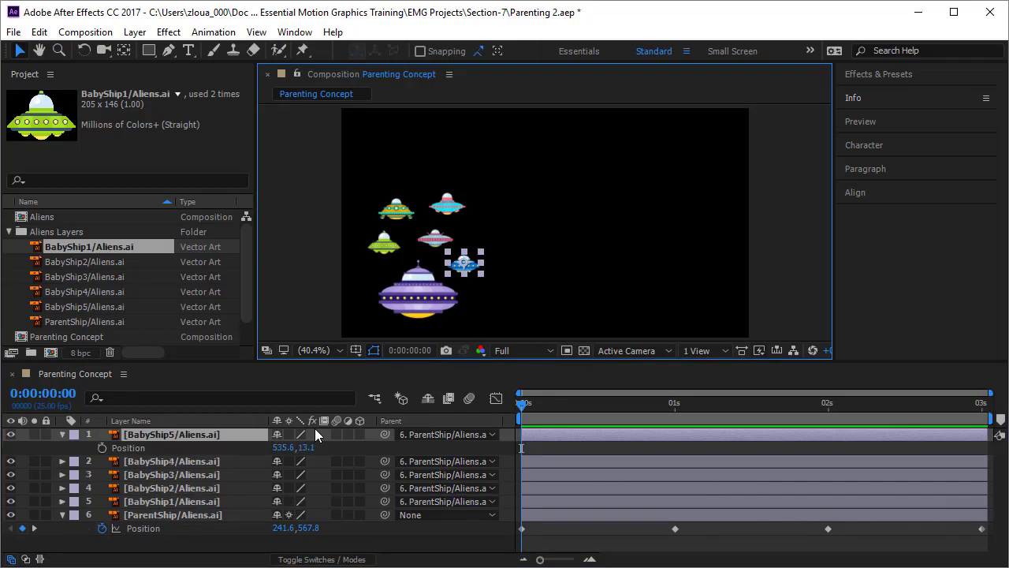
key("shift+r")
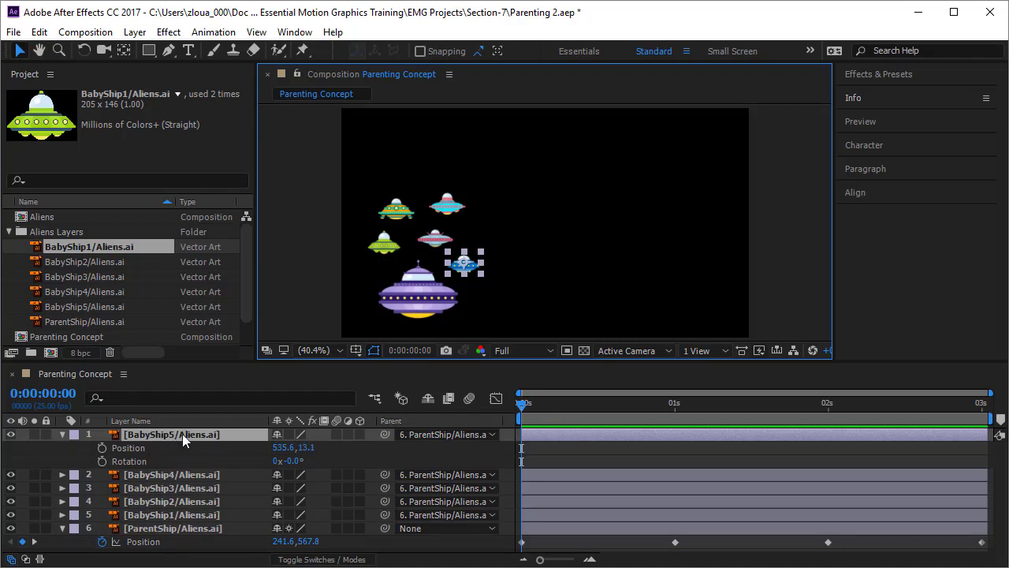
left_click(101, 447)
left_click(101, 460)
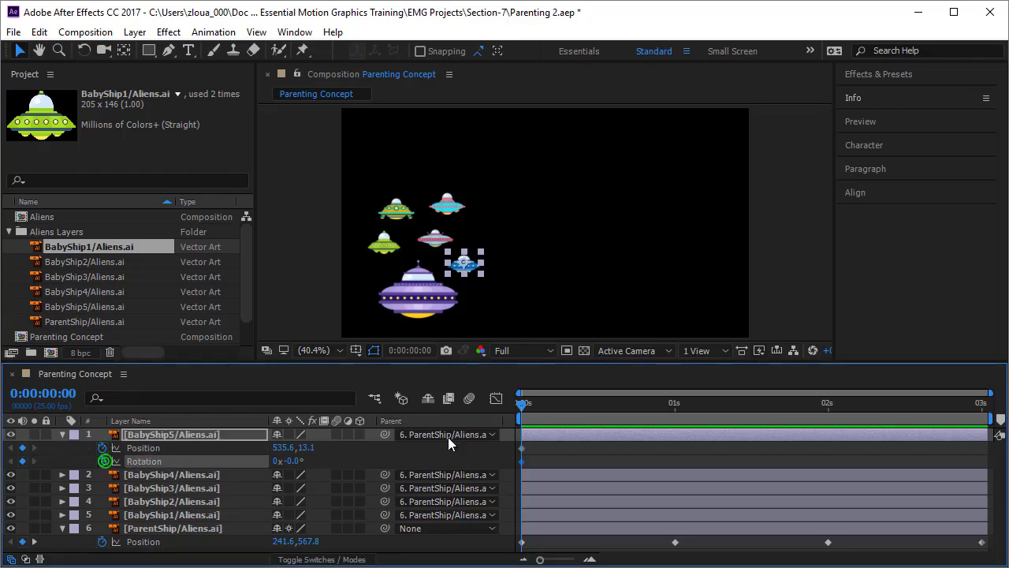
Keyframe BabyShip5 at 0:00:00:16 with an X position of 777.6 and a rotation of 56°.
left_click(524, 406)
left_click_drag(524, 412, 621, 427)
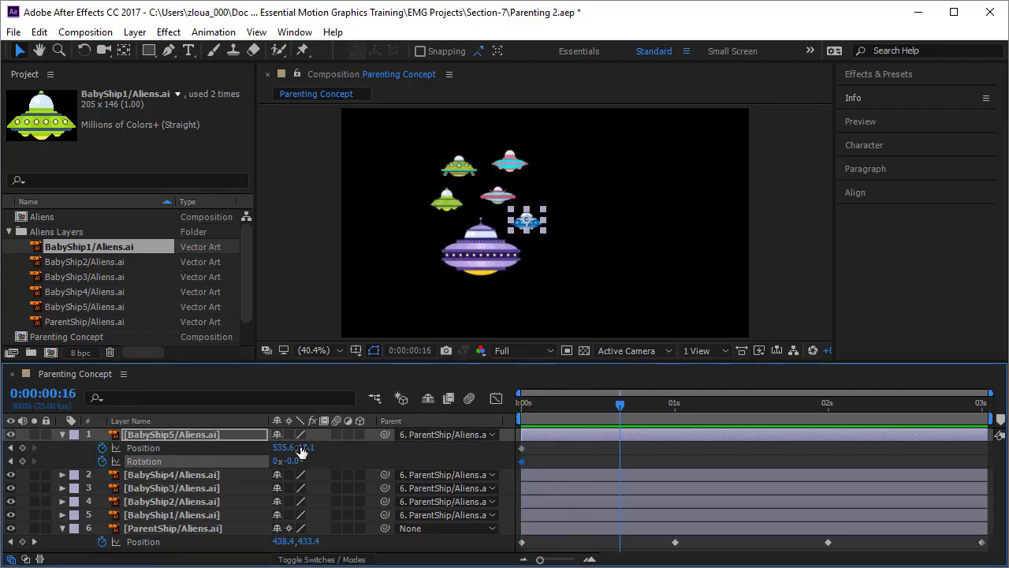
left_click_drag(282, 447, 534, 446)
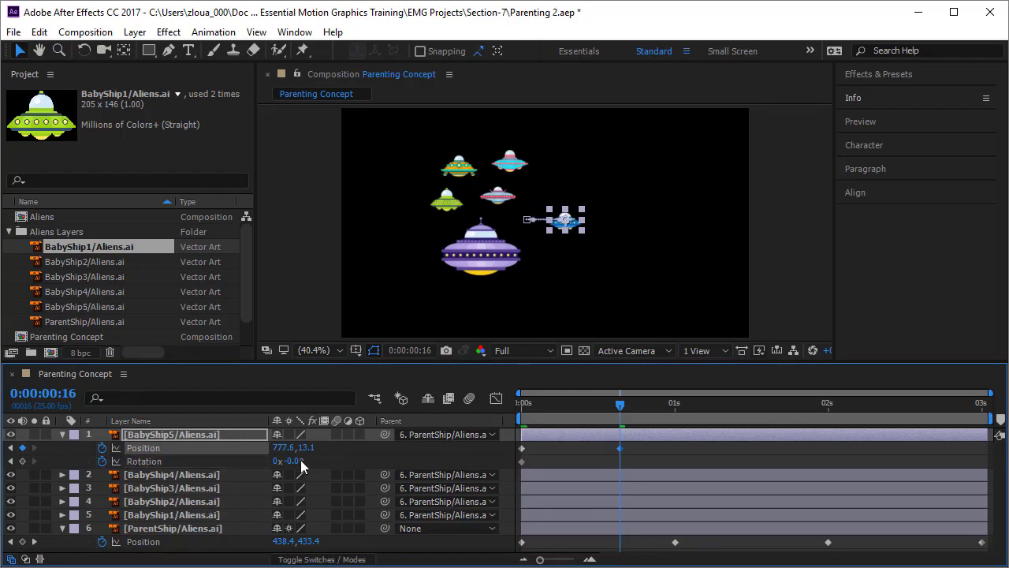
left_click_drag(300, 460, 756, 411)
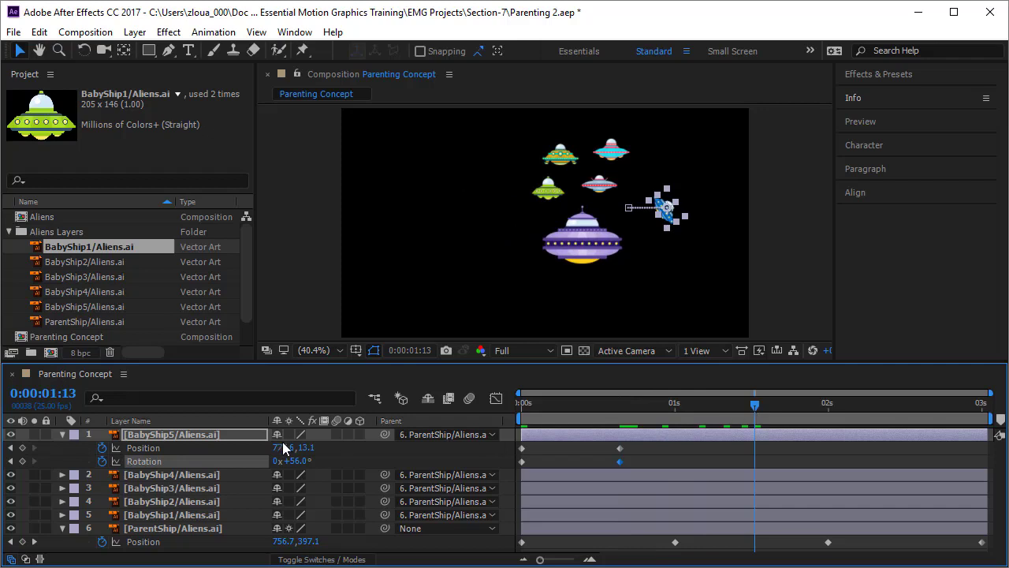
Keyframe BabyShip5 at 0:00:01:13 with X position 475.6 and rotation -37°, and at 0:00:02:11 with X position 882.6 and rotation 53°.
left_click_drag(282, 447, 232, 475)
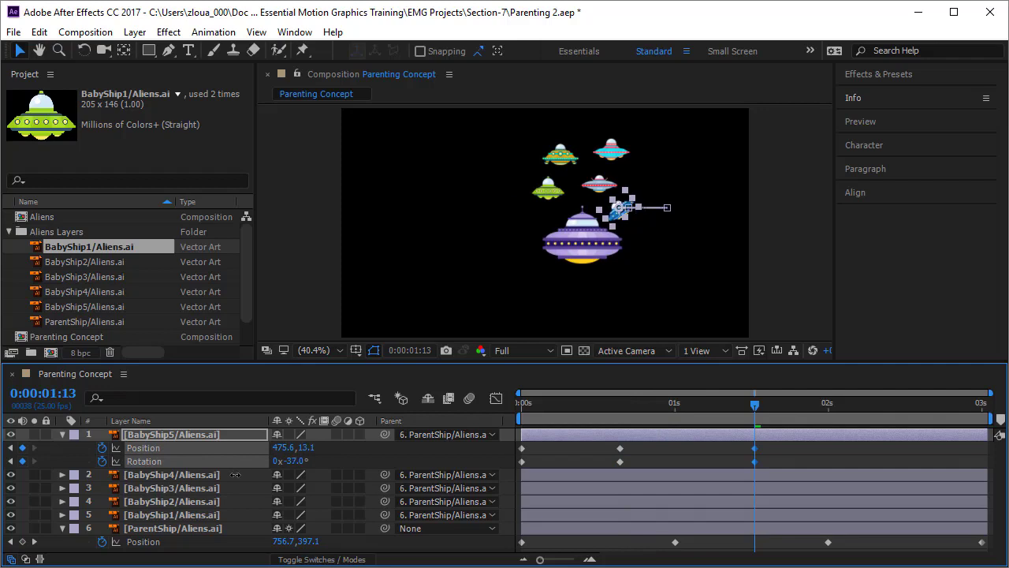
left_click_drag(754, 404, 891, 418)
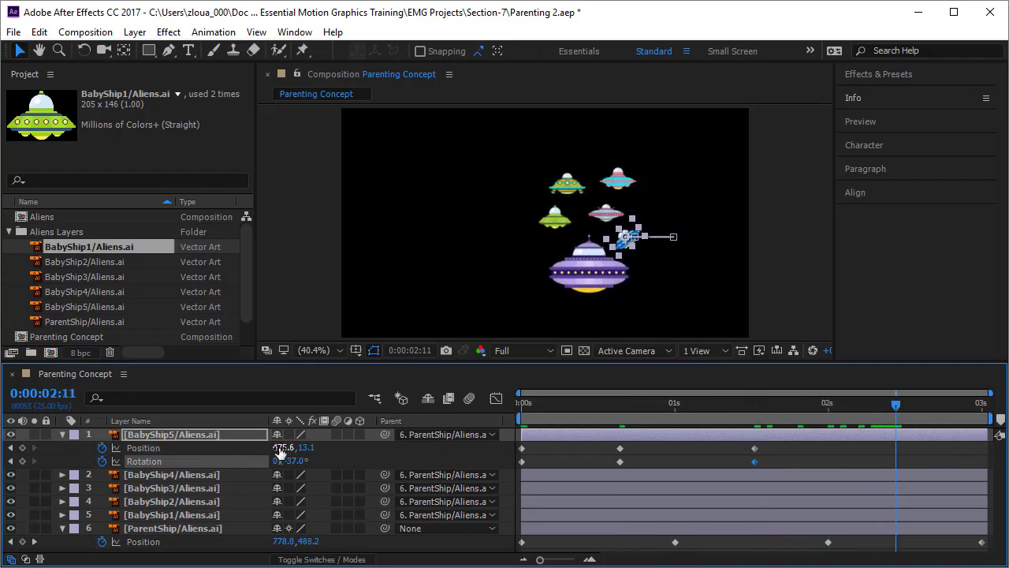
left_click_drag(282, 447, 520, 442)
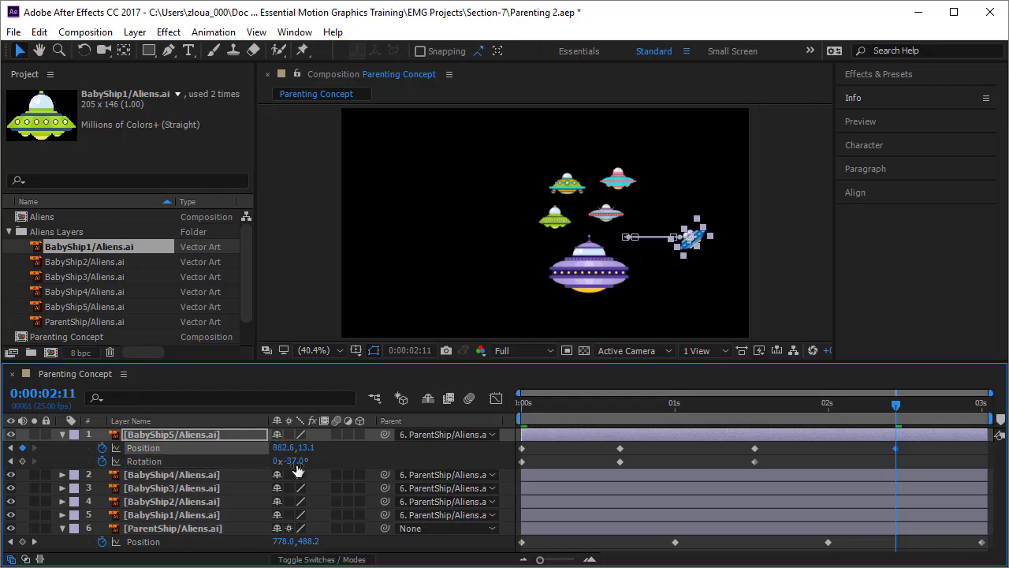
left_click_drag(294, 461, 363, 464)
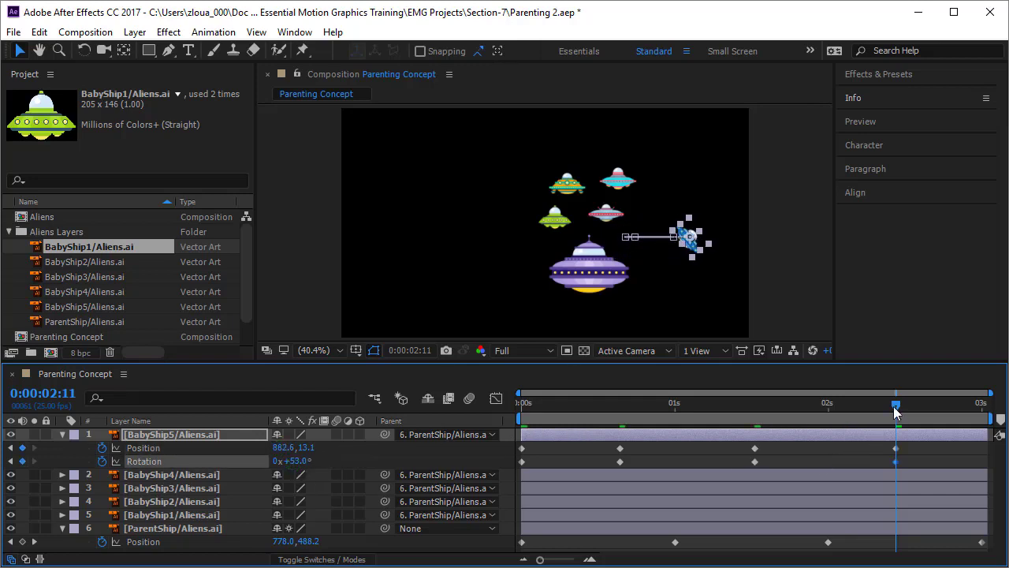
Copy BabyShip5's first Position and Rotation keyframes to 0:00:03:00.
left_click_drag(897, 405, 986, 416)
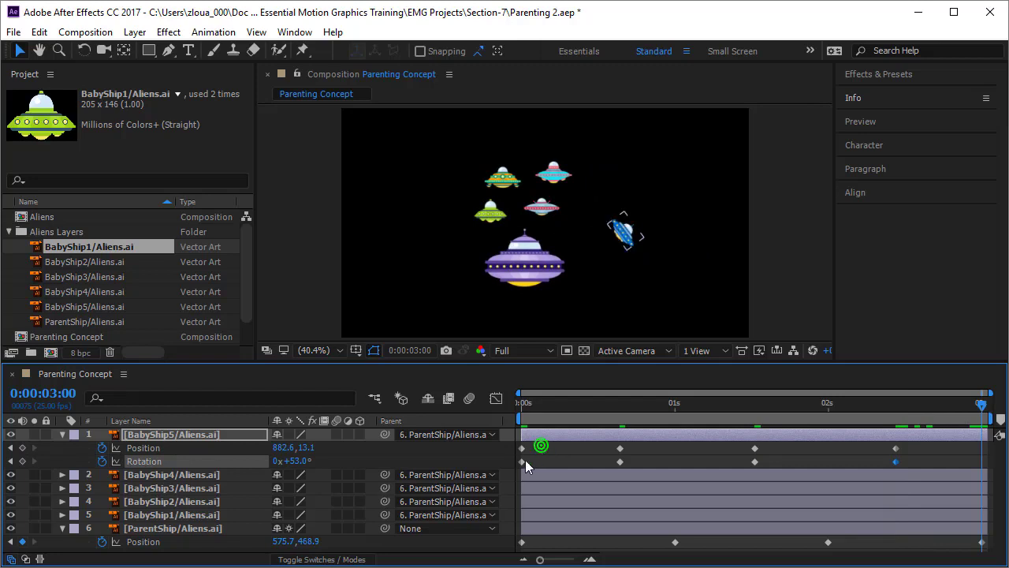
left_click_drag(529, 466, 512, 441)
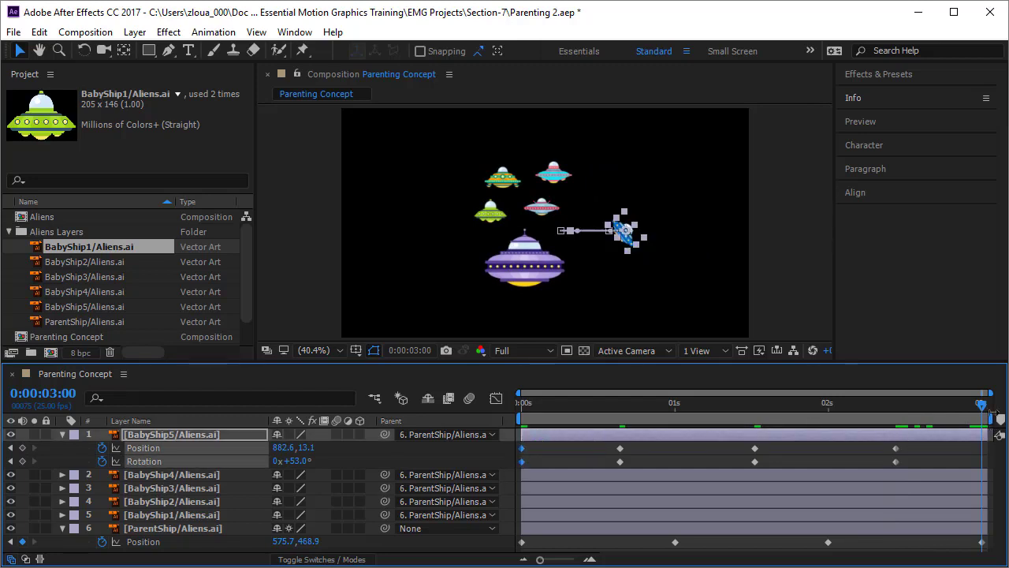
key("ctrl+v")
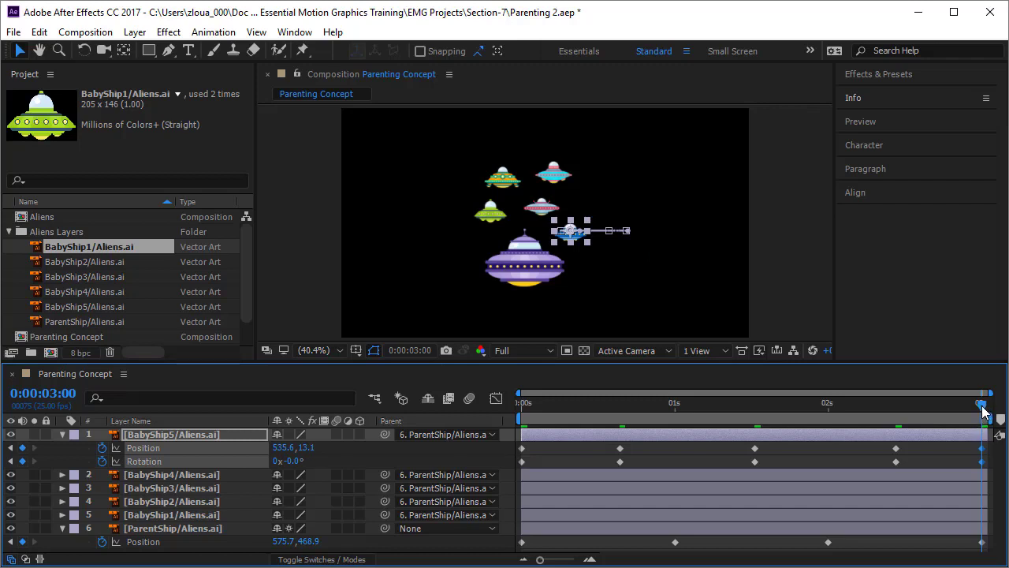
Compare the motion paths of BabyShip5 and the parent ship, and preview the combined animation from the start.
key("Home")
left_click(578, 456)
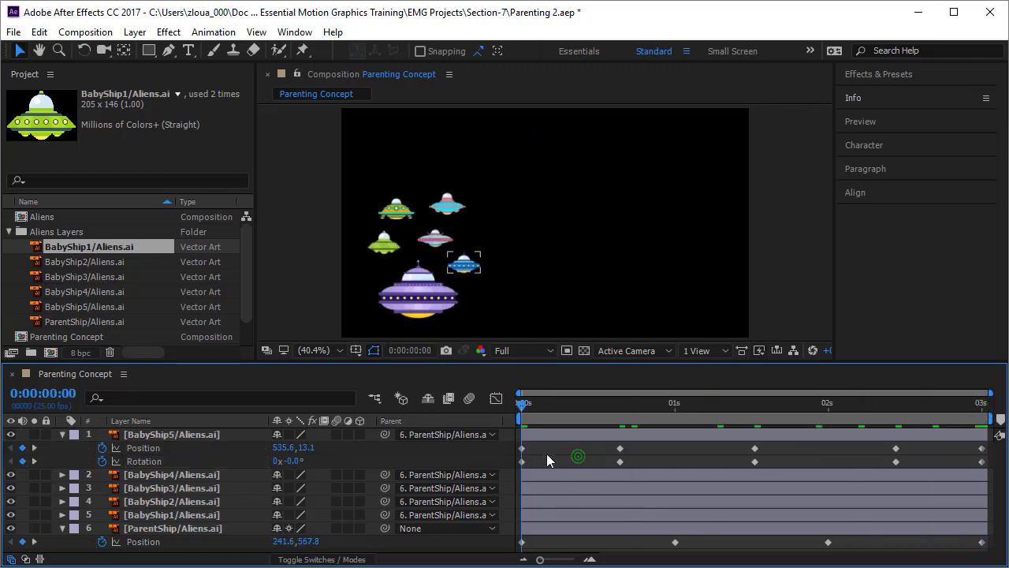
left_click(463, 264)
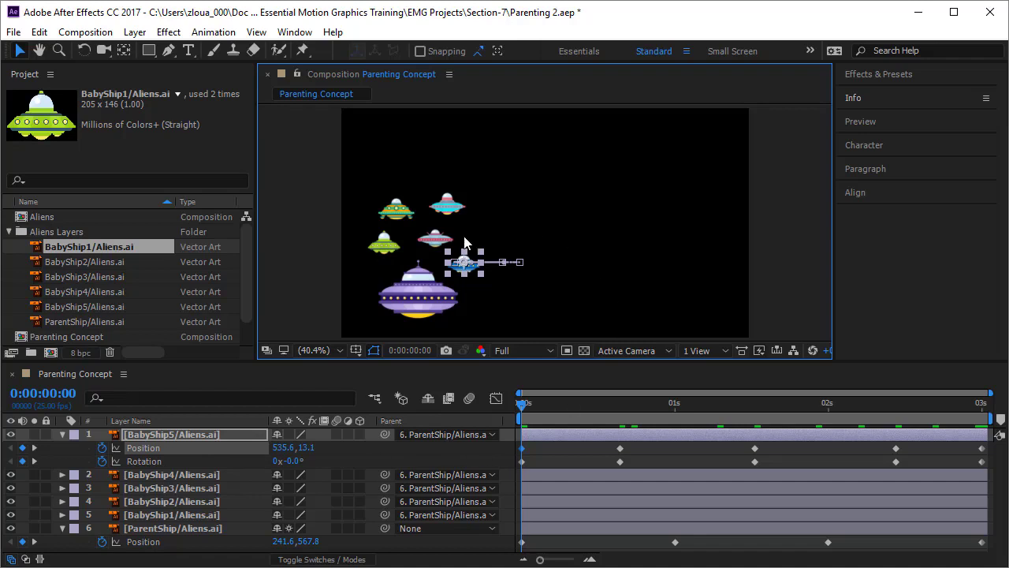
left_click(437, 311)
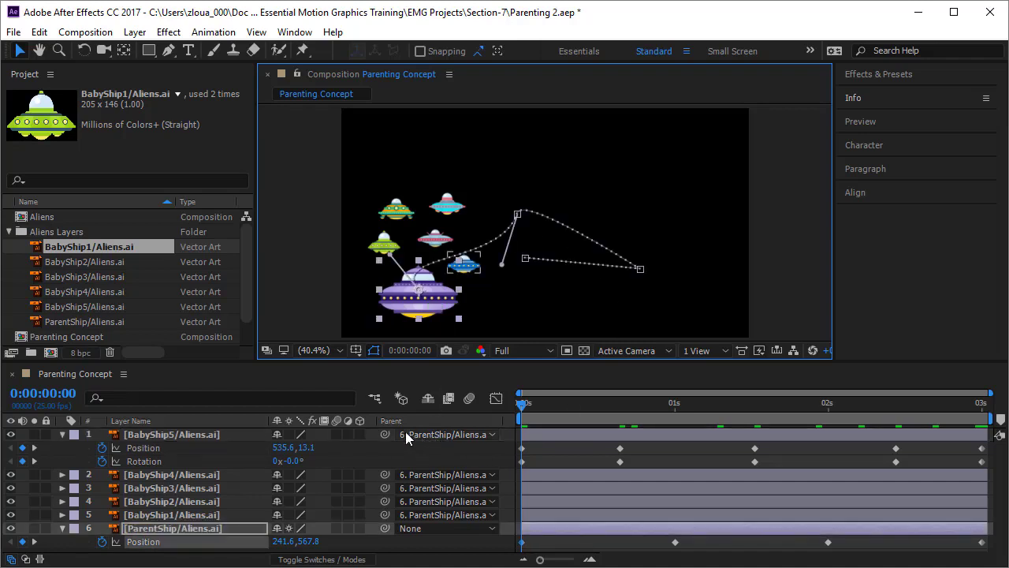
left_click(547, 459)
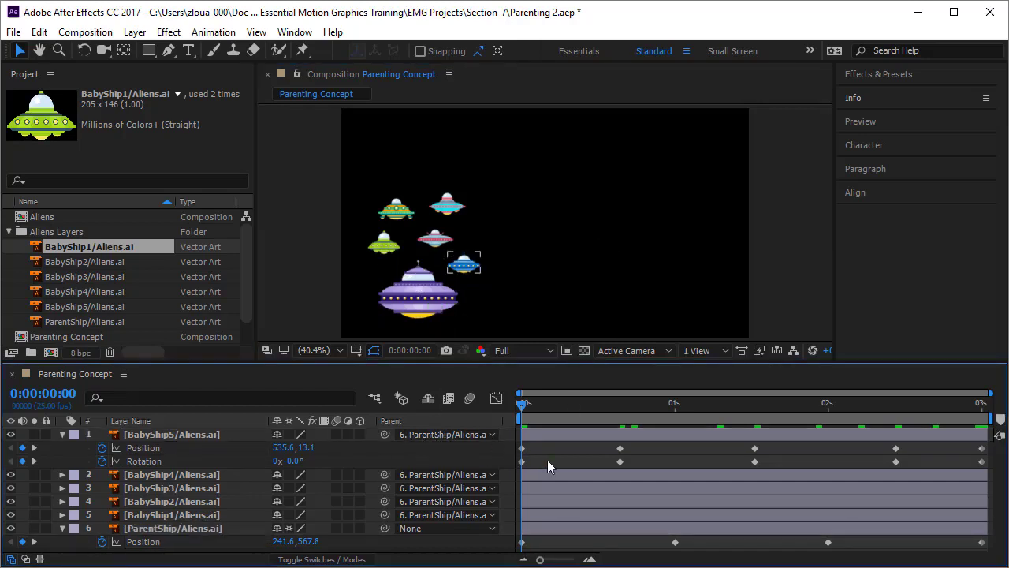
key("space")
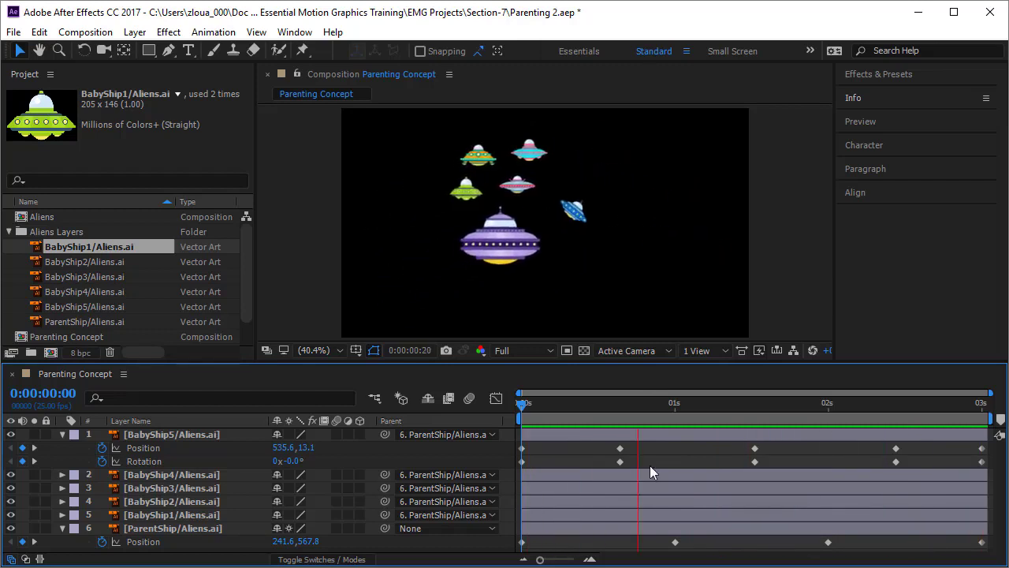
key("space")
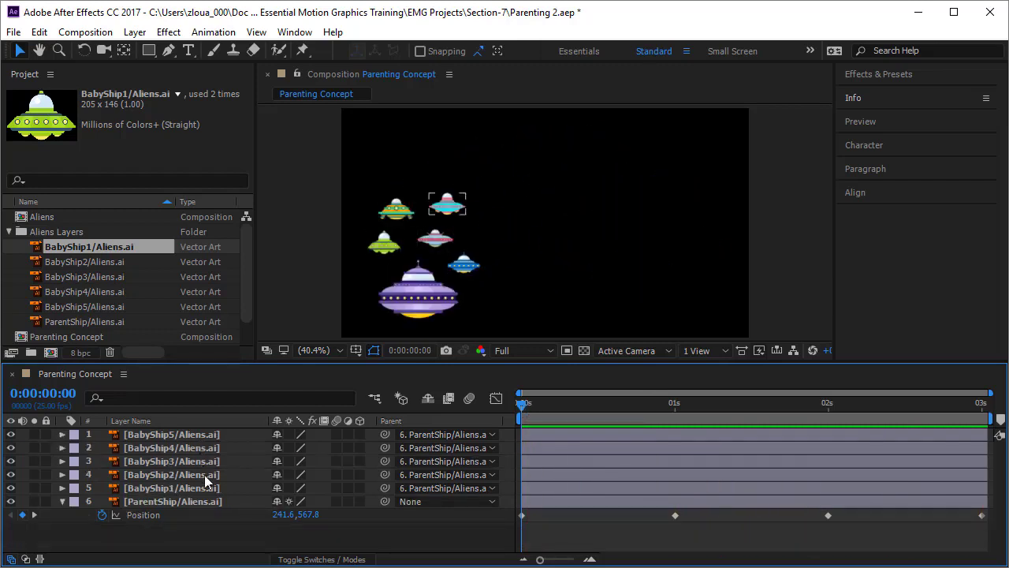
Examine the ParentShip layer's motion path and the BabyShip1 and BabyShip2 layers parented to it.
left_click(206, 500)
left_click(206, 501)
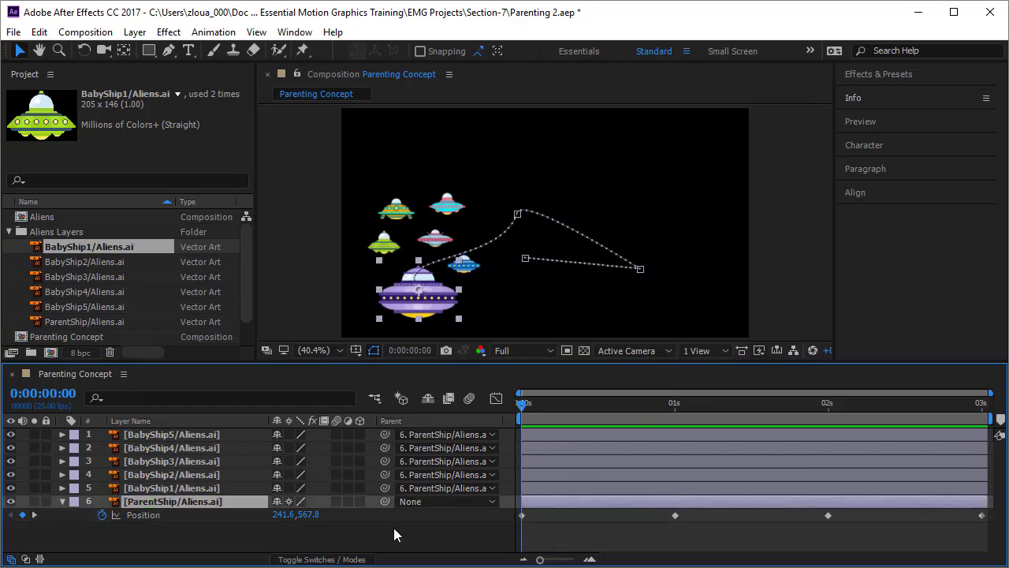
left_click(386, 254)
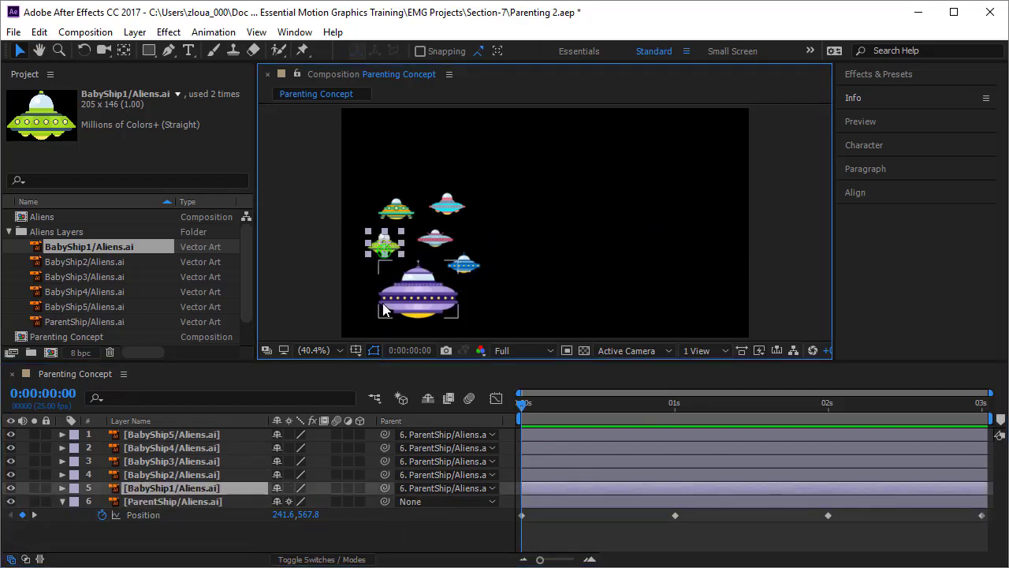
left_click(439, 235)
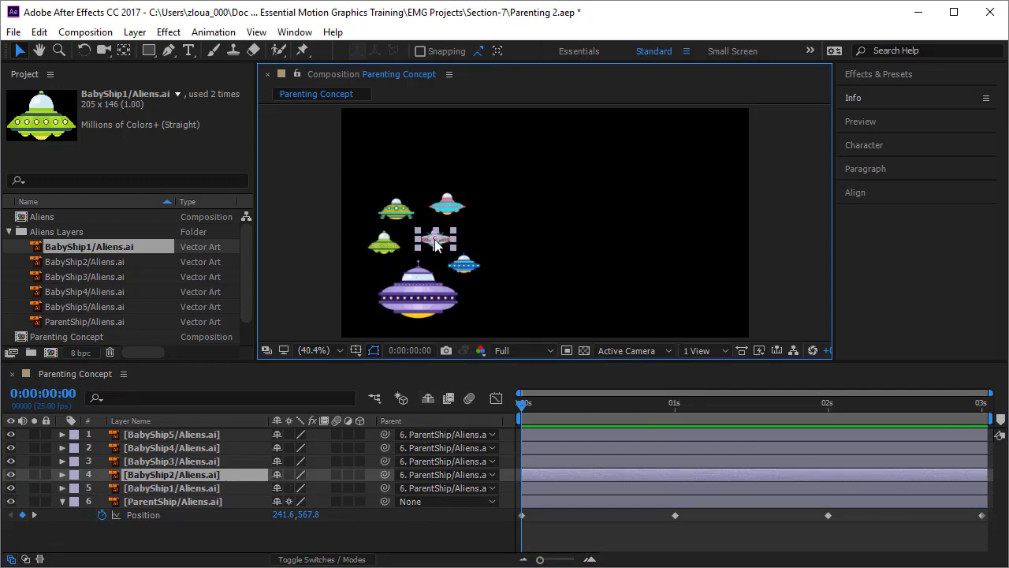
left_click(388, 247)
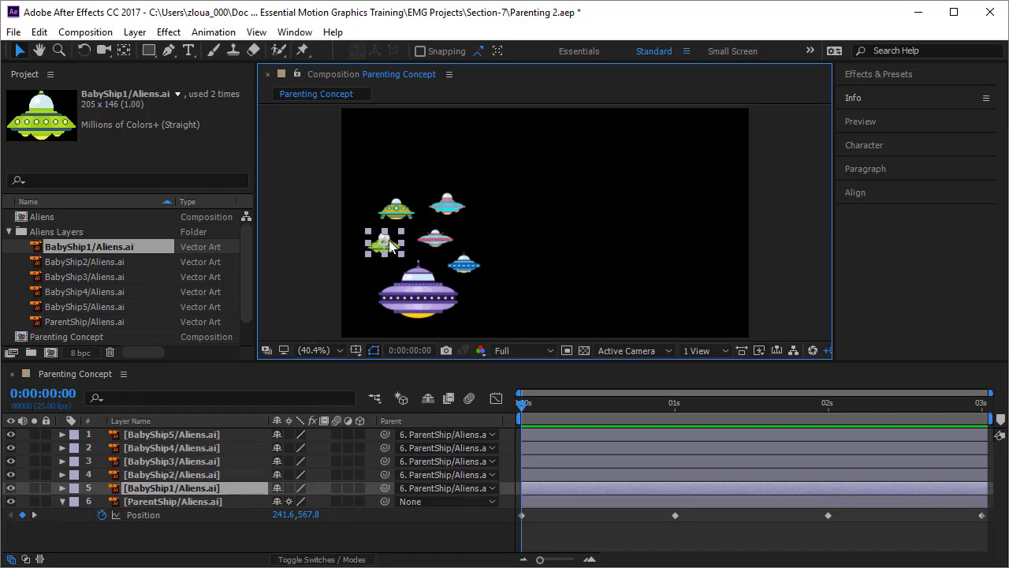
Parent the BabyShip1 layer to the BabyShip5 layer instead of the ParentShip layer.
left_click(462, 269)
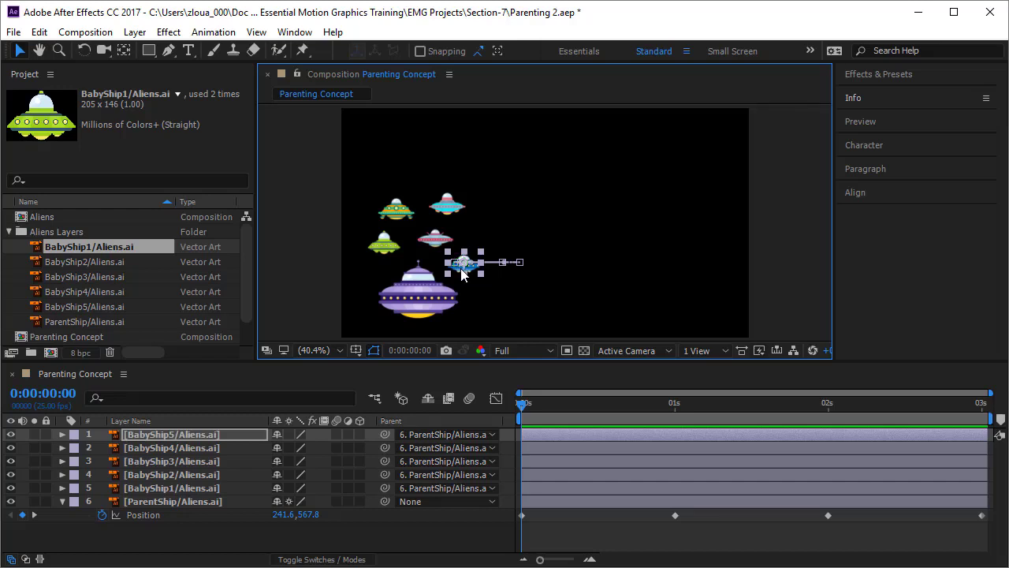
left_click(386, 247)
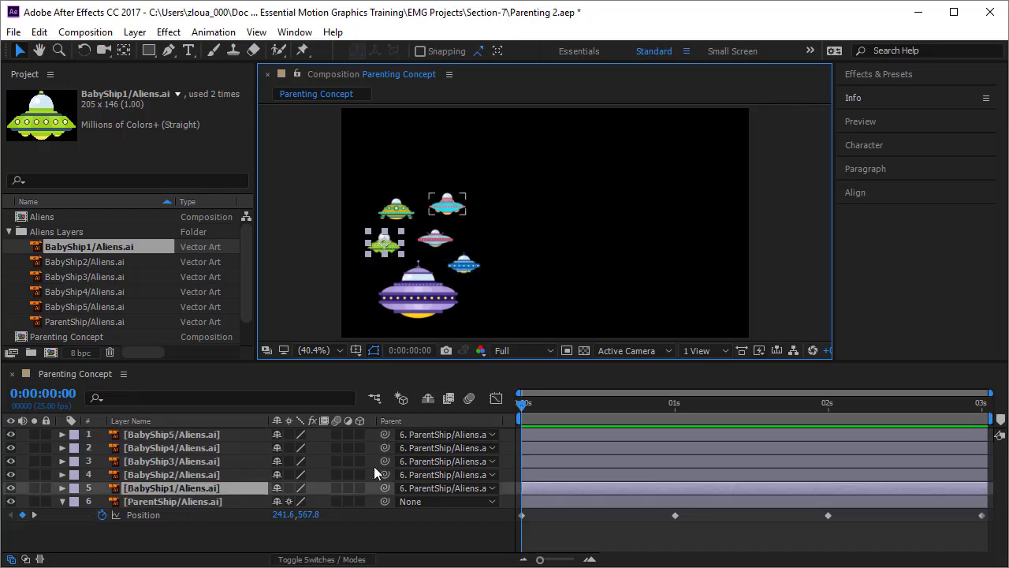
left_click_drag(386, 487, 229, 440)
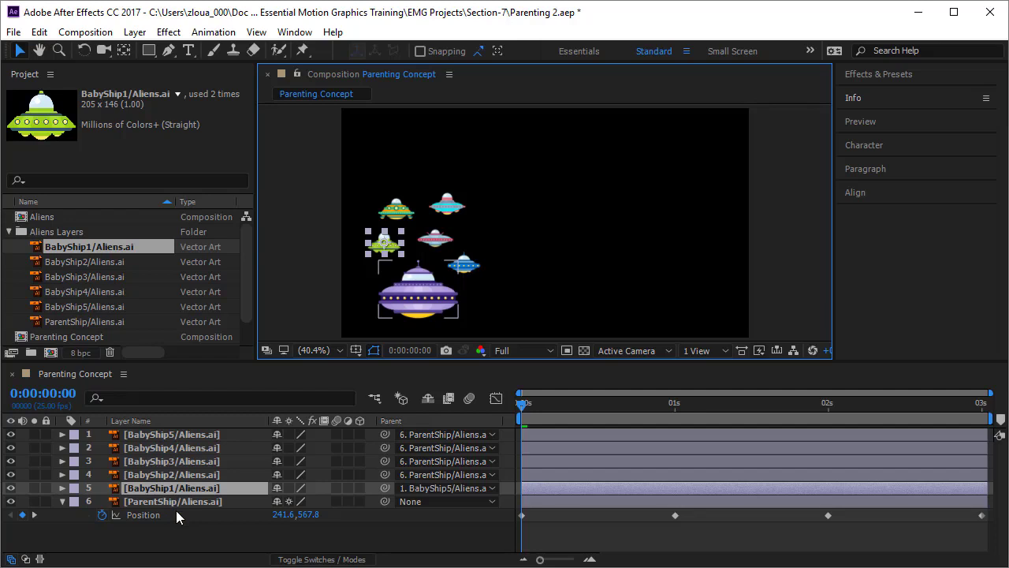
Examine the BabyShip5 and ParentShip layers and scrub through the animation to check how BabyShip1 follows its new parent.
left_click(468, 265)
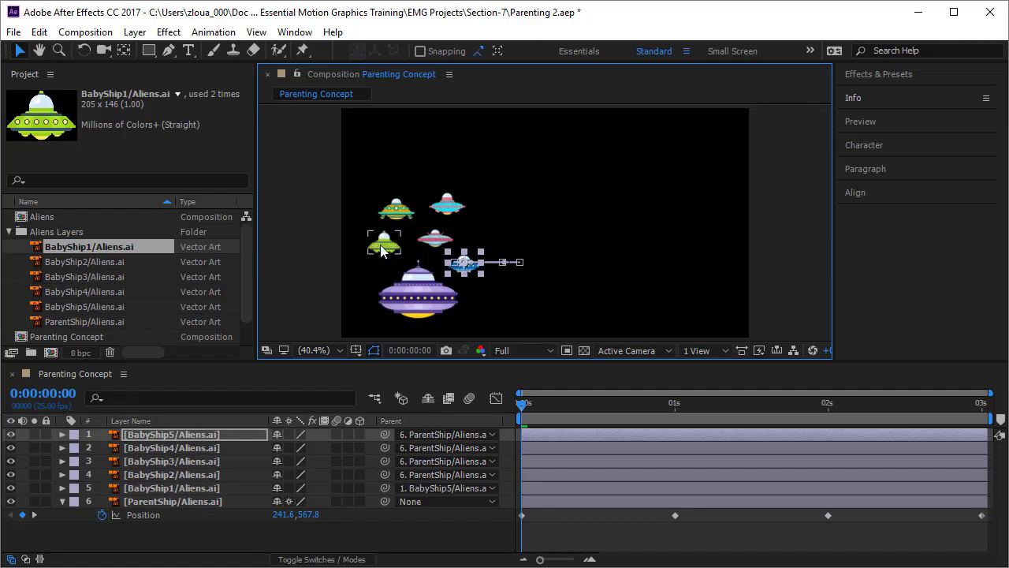
left_click(422, 292)
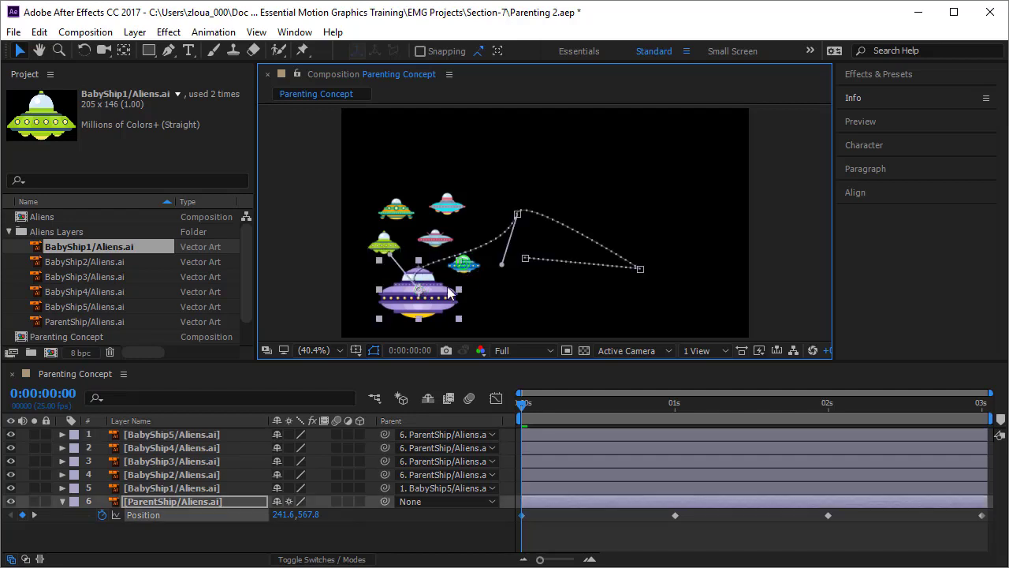
left_click(409, 539)
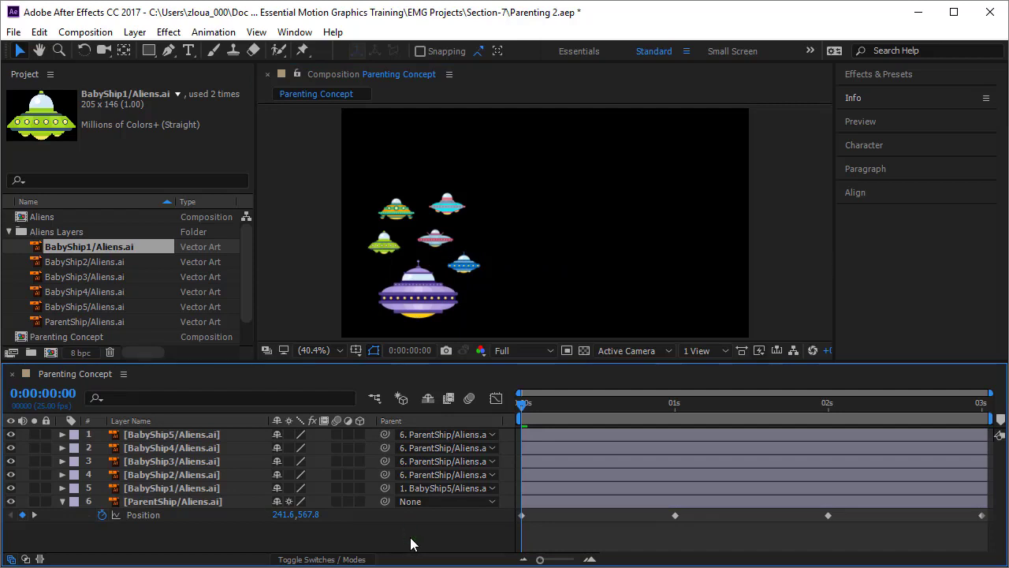
left_click(522, 401)
left_click_drag(523, 406, 605, 426)
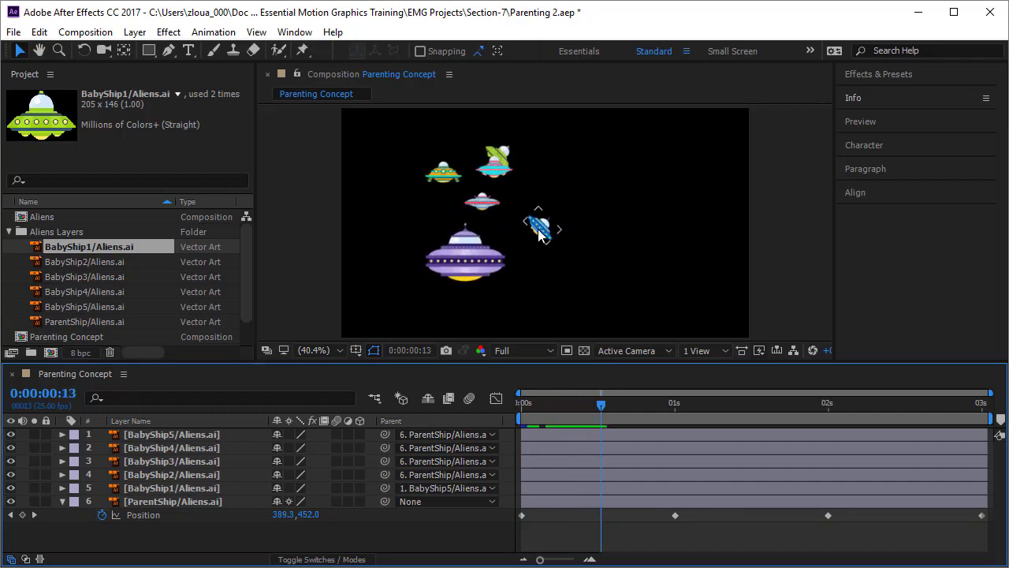
left_click(559, 300)
left_click(543, 229)
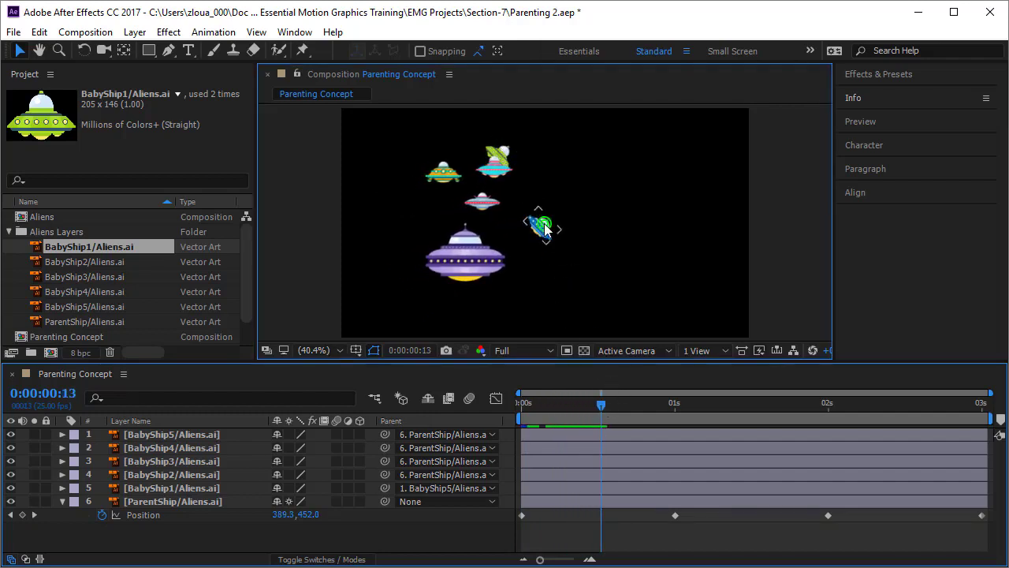
left_click_drag(607, 420, 455, 521)
left_click(422, 309)
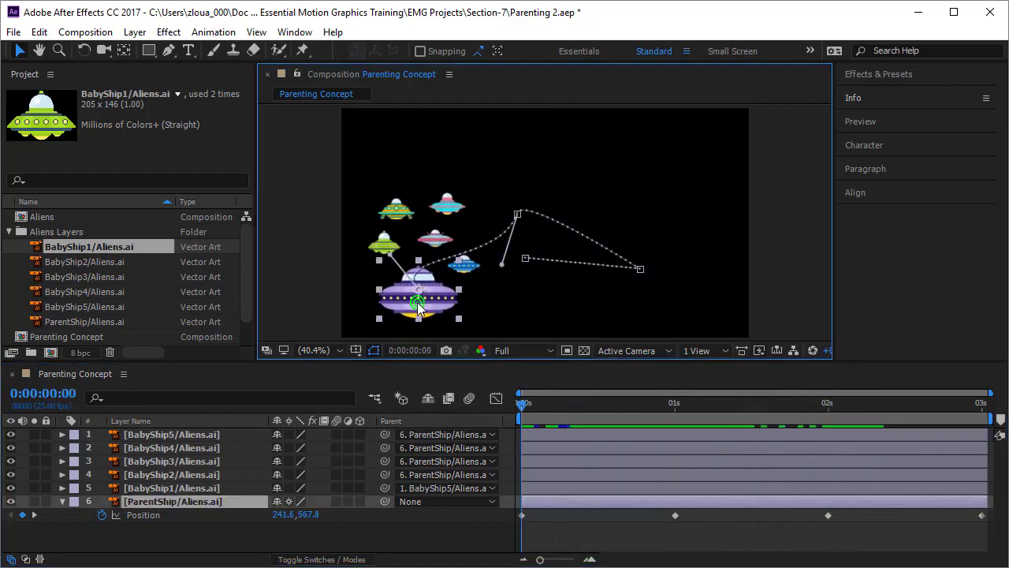